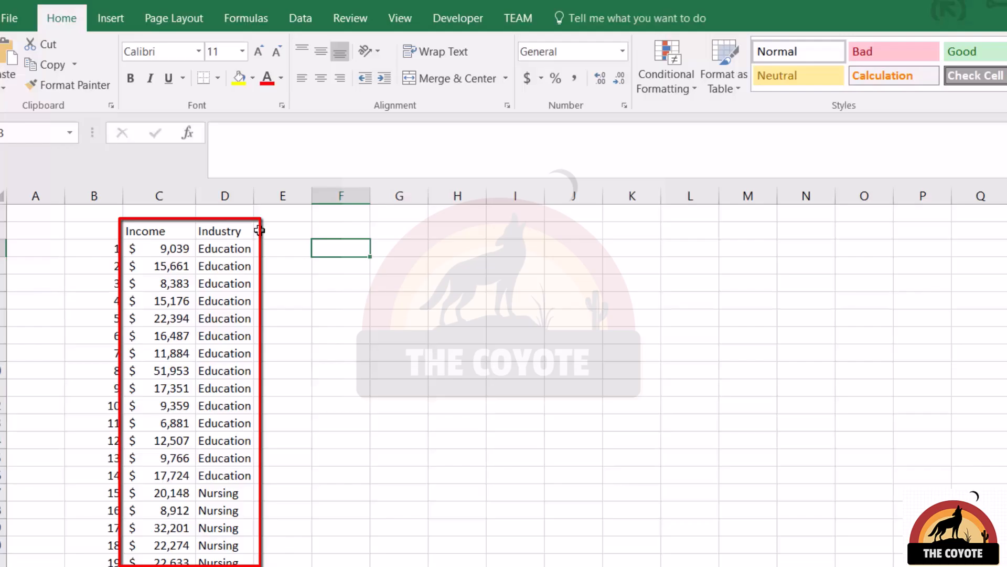
Insert a histogram chart of the Income values in column C, excluding the header
click(176, 232)
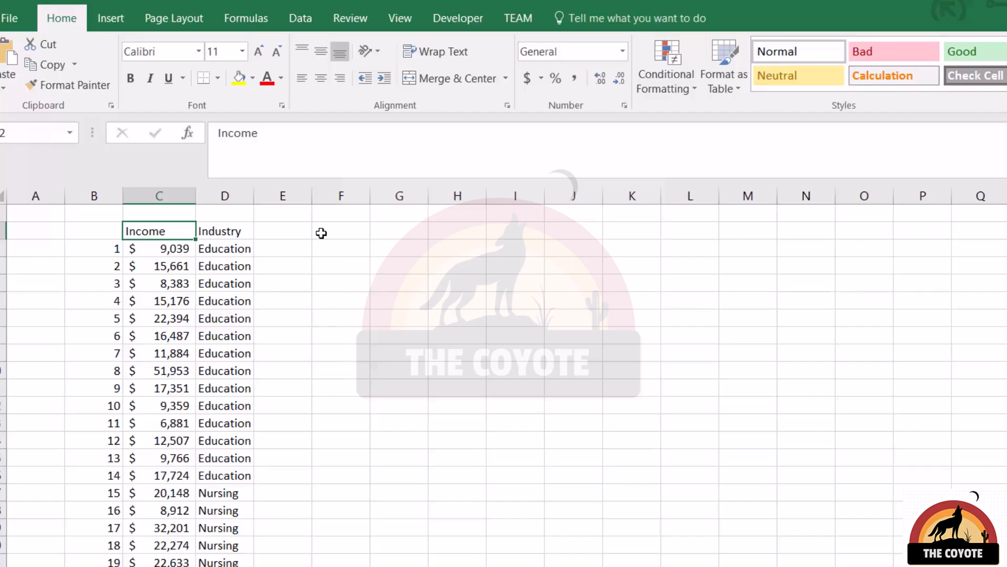
click(134, 246)
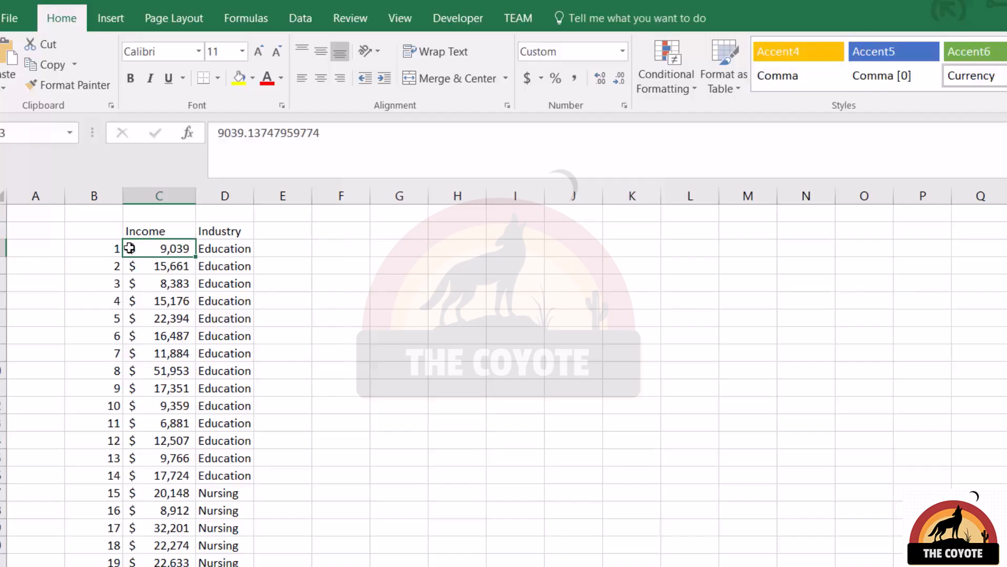
key(ctrl+shift+Down)
click(112, 21)
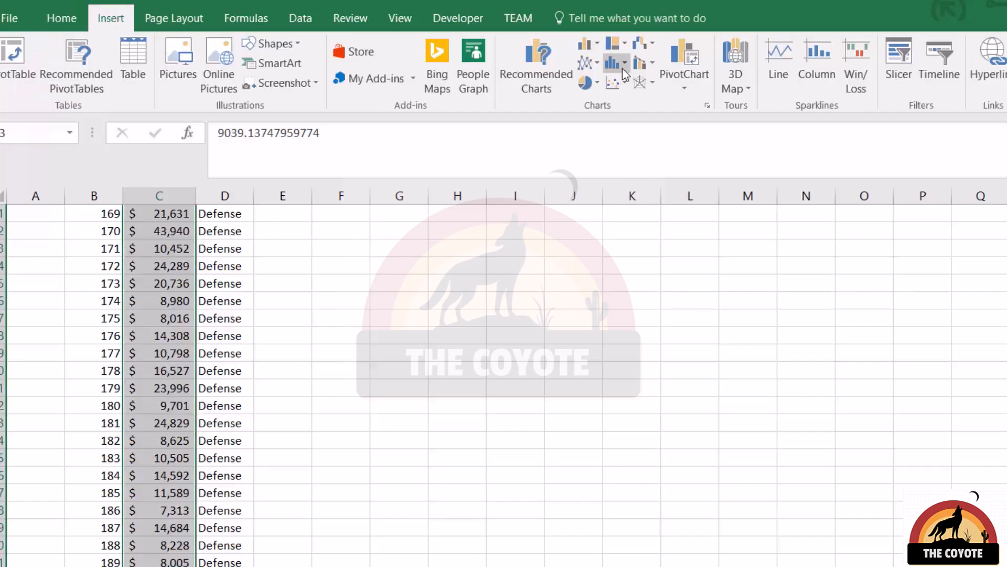
click(625, 63)
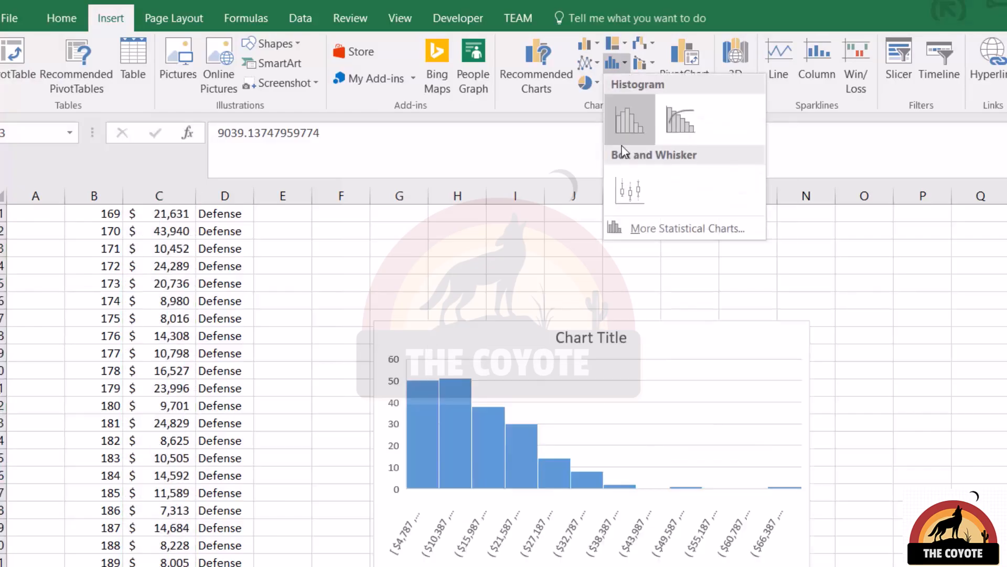
click(625, 124)
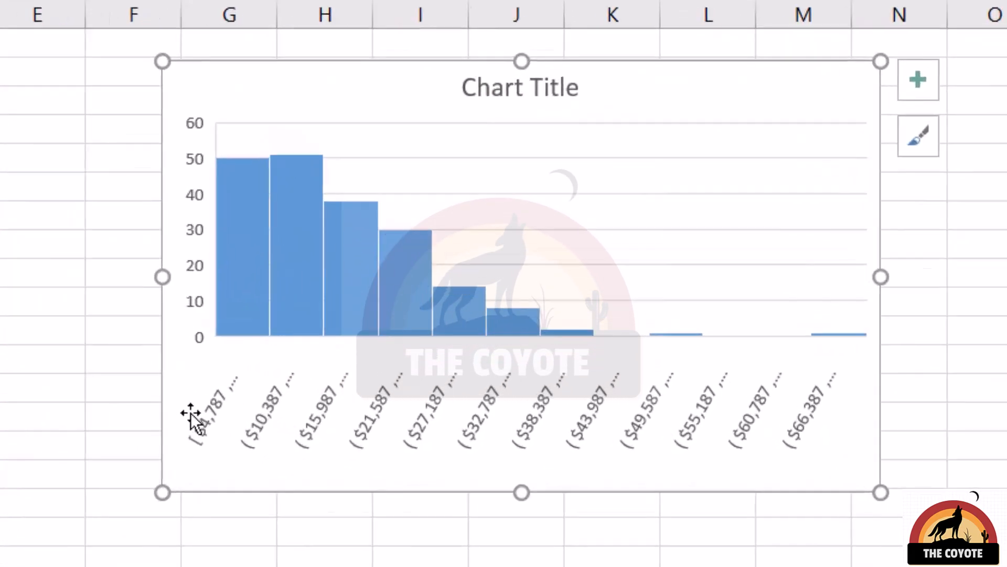
Open the formatting options of the histogram's horizontal axis and try binning by number of bins before returning to automatic binning
click(206, 404)
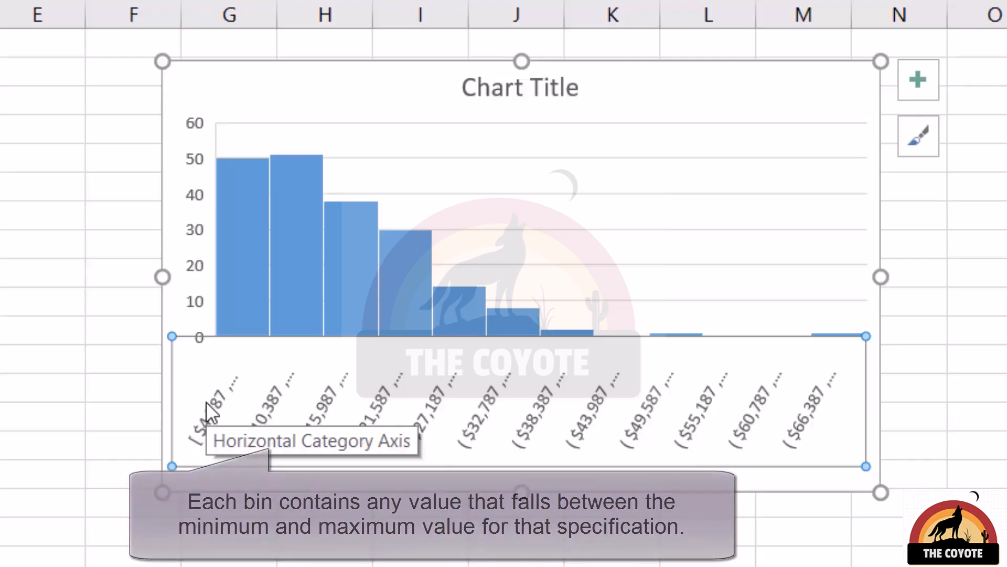
click(970, 393)
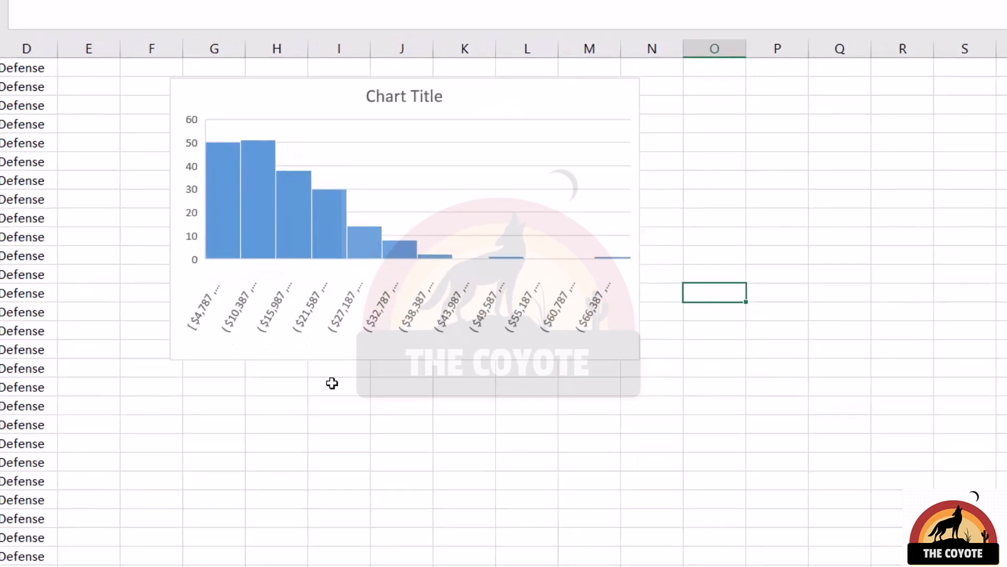
right_click(342, 322)
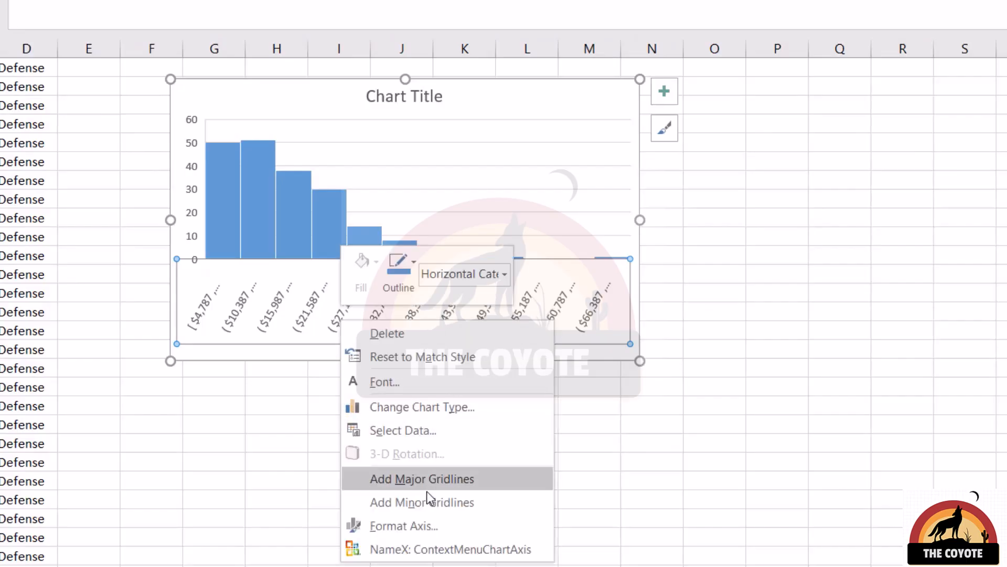
click(422, 525)
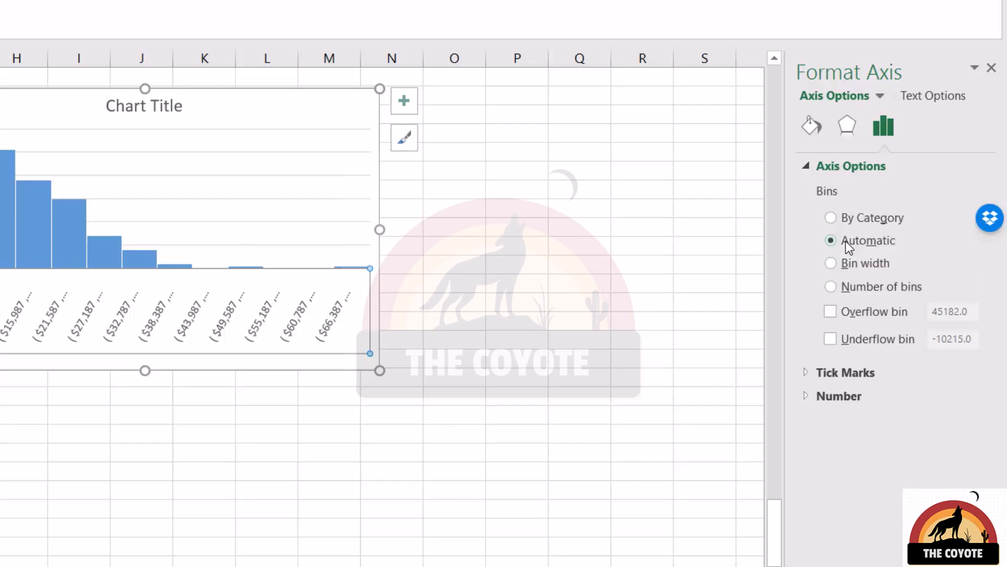
click(851, 287)
drag(784, 382, 688, 383)
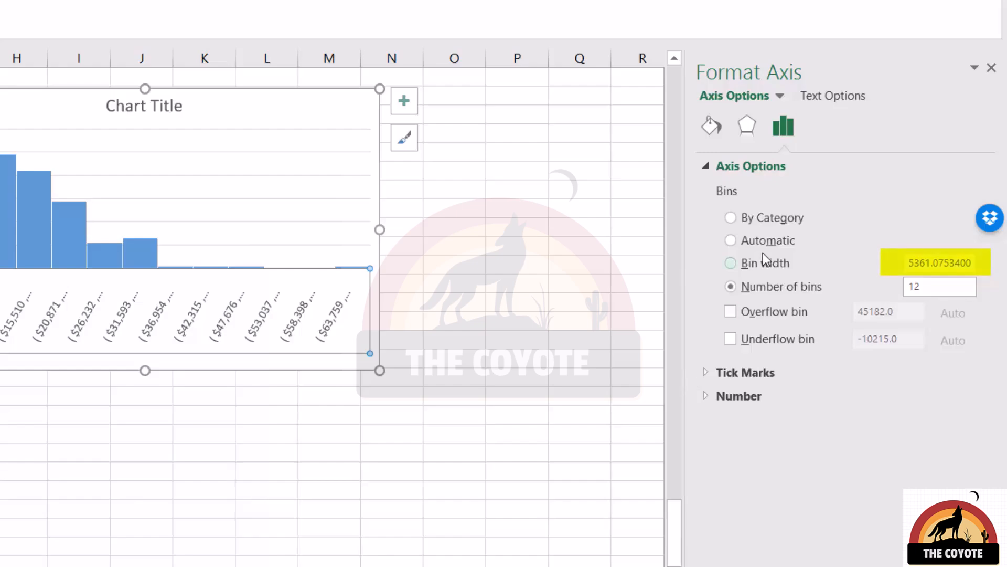
click(763, 243)
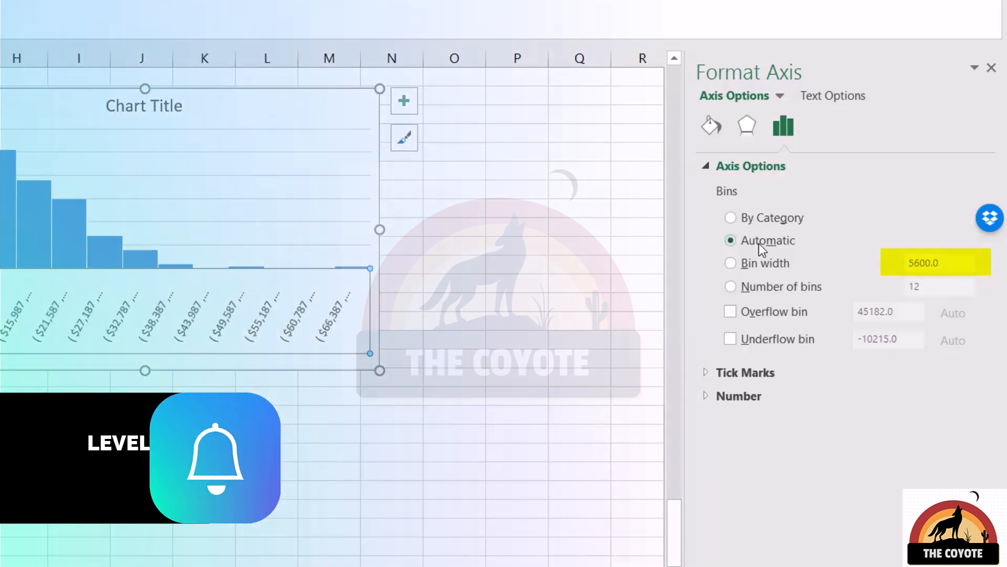
Set the histogram's bin width to 5000
click(760, 265)
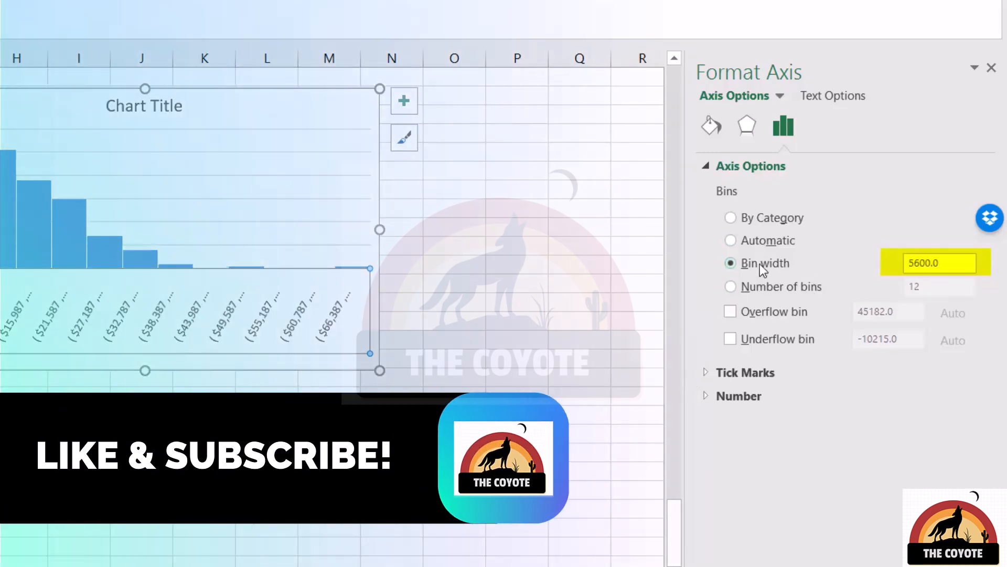
click(951, 264)
text(5000)
key(Return)
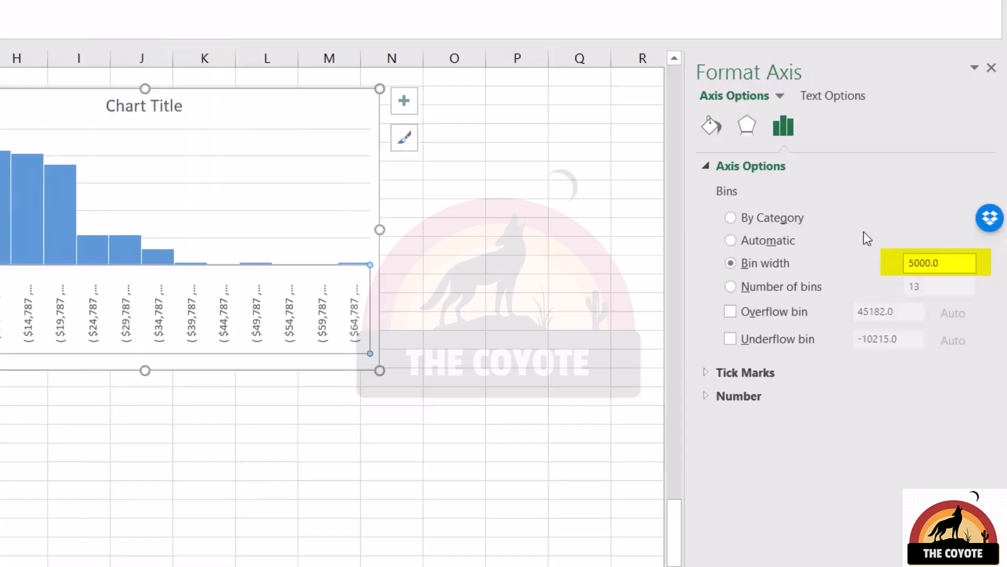
Define the histogram's bins by count, with the number of bins set to 20
click(799, 288)
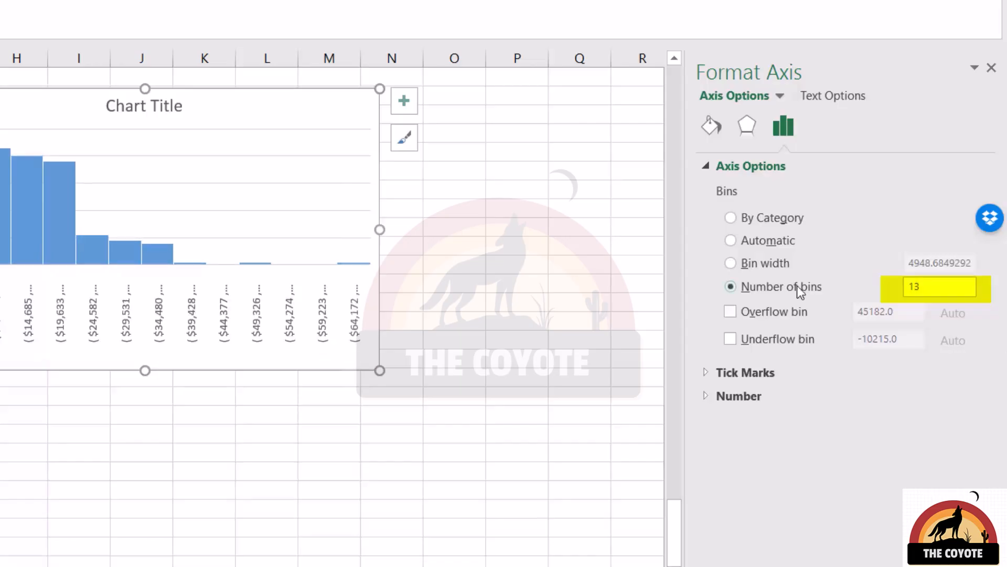
key(Tab)
text(20)
key(Return)
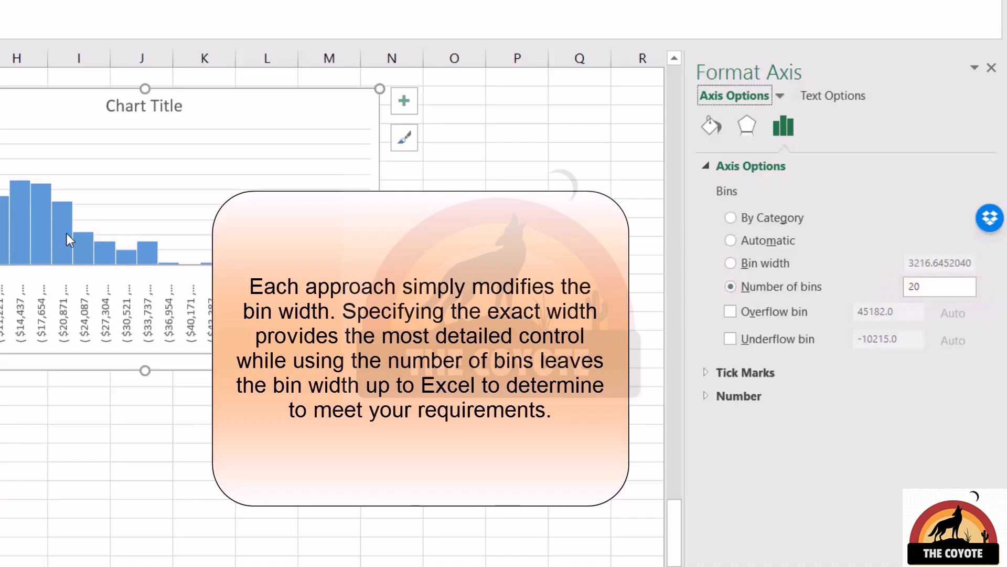
mouse_move(64, 234)
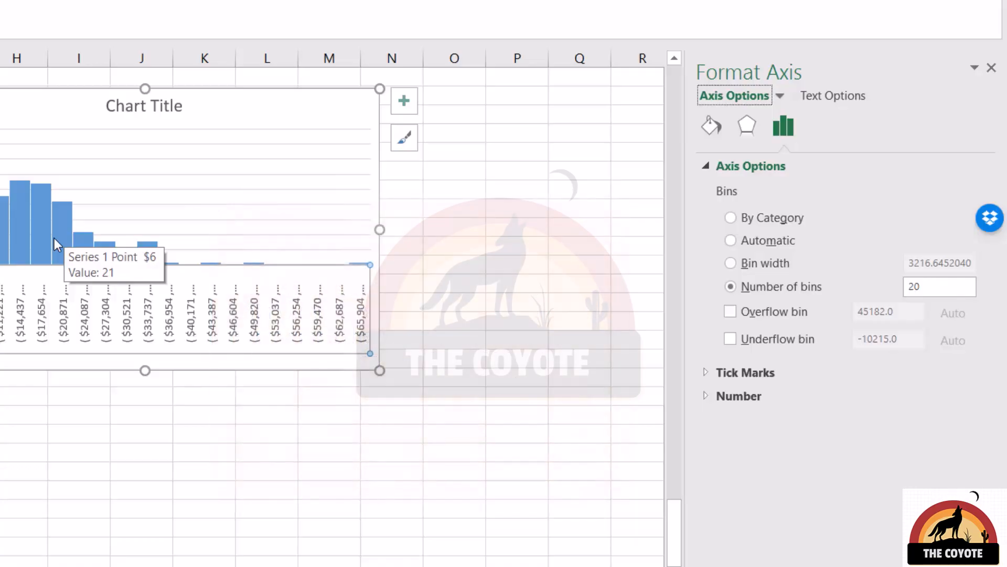
Set the histogram's axis label range to the Industry column, =HistogramChart!$D$3:$D$197
right_click(158, 216)
click(213, 324)
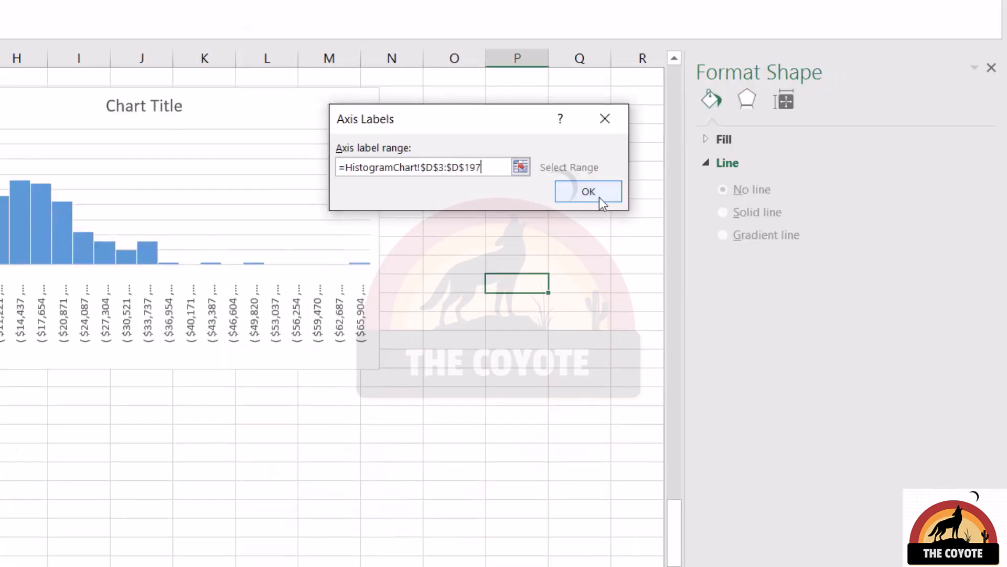
click(598, 194)
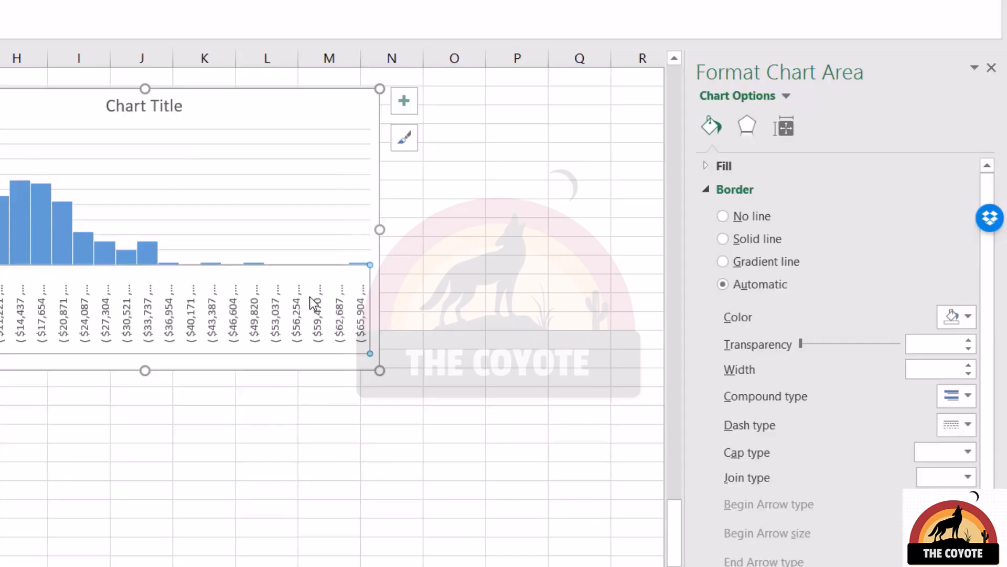
Group the histogram's horizontal axis bins by category
click(325, 307)
click(790, 124)
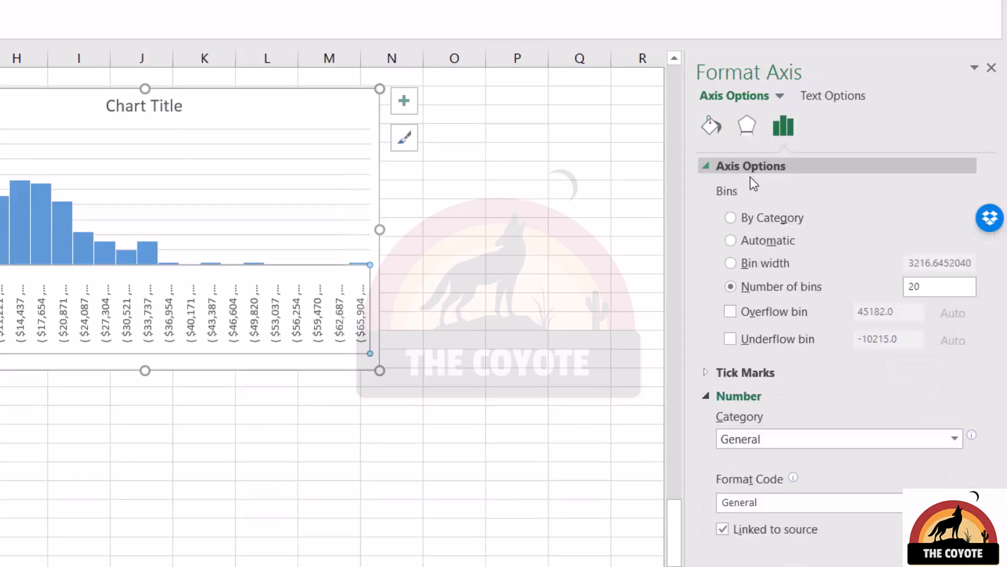
click(787, 218)
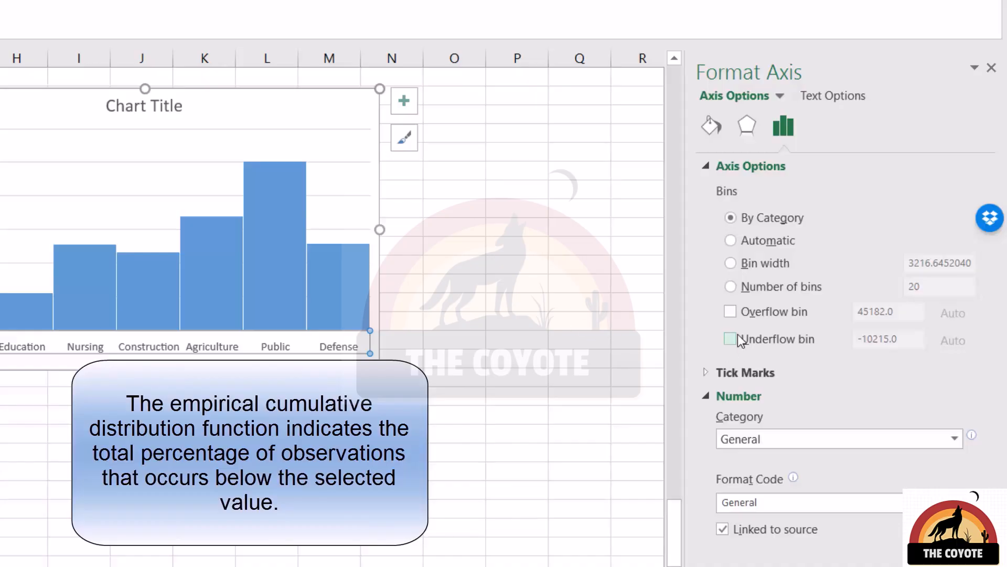
Switch the histogram's bins back to the Number of bins option and change the chart to a Pareto chart
click(730, 286)
click(913, 286)
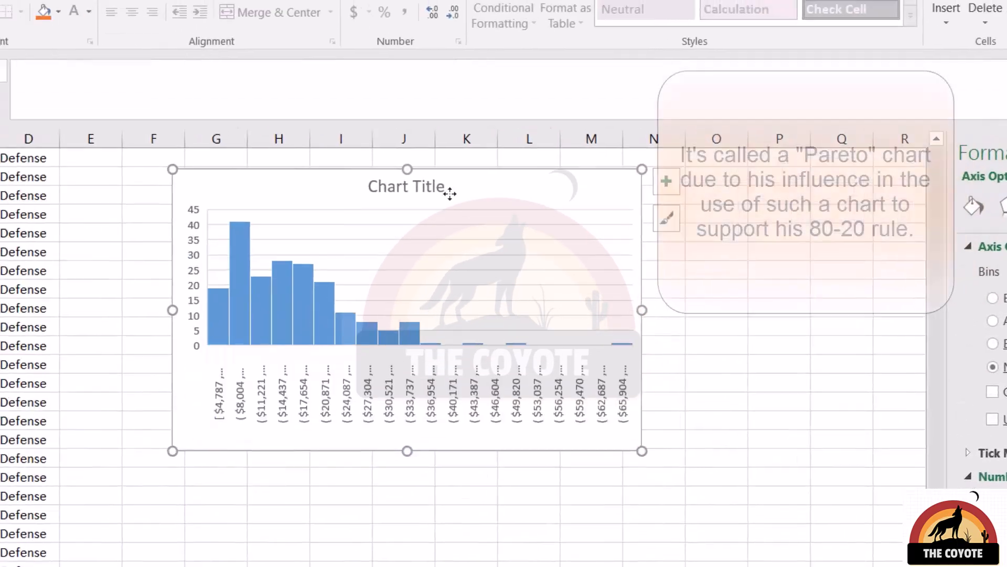
click(644, 24)
click(473, 106)
key(Return)
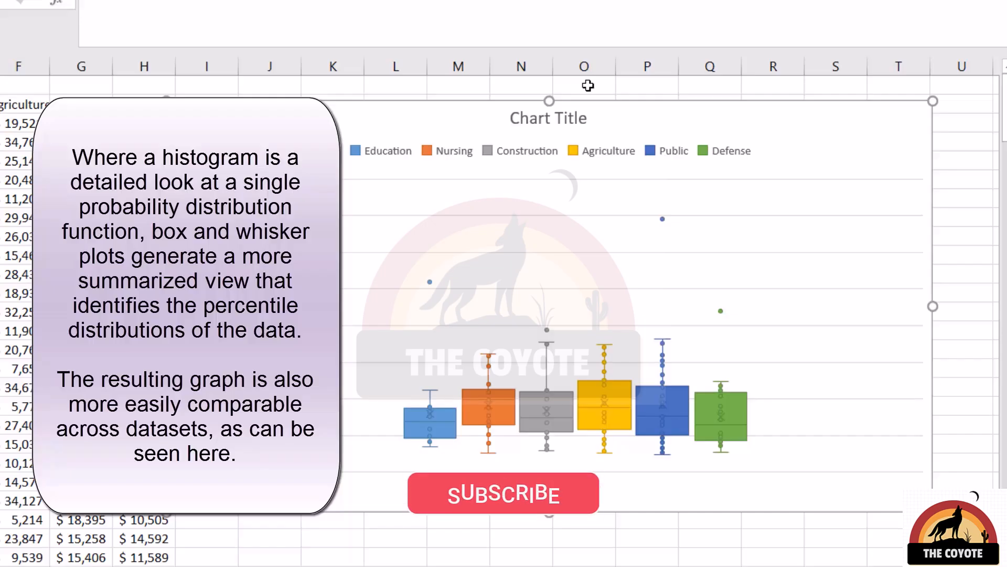
Examine the name and value ranges of the Education series in the box and whisker chart's data source
right_click(270, 245)
click(379, 351)
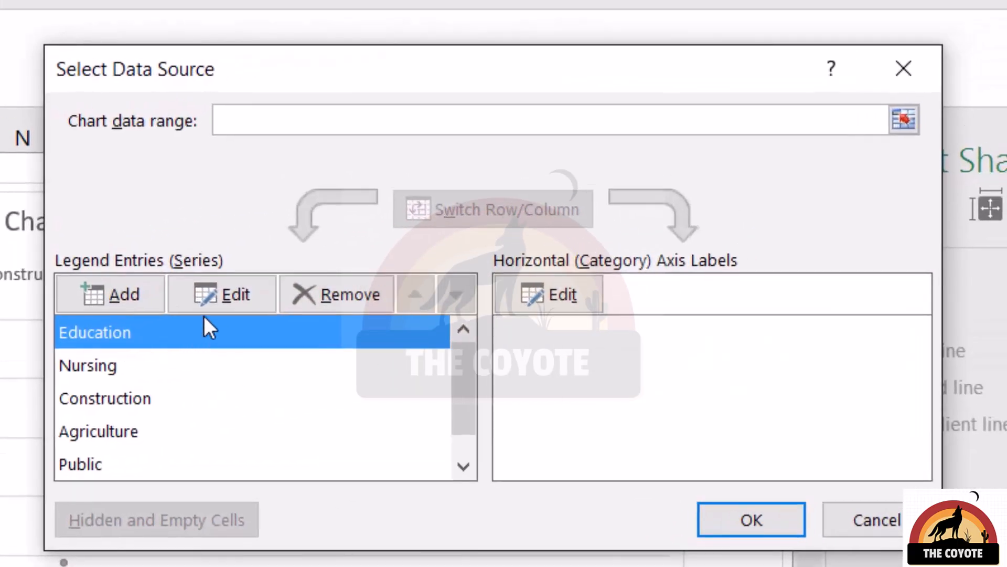
click(517, 203)
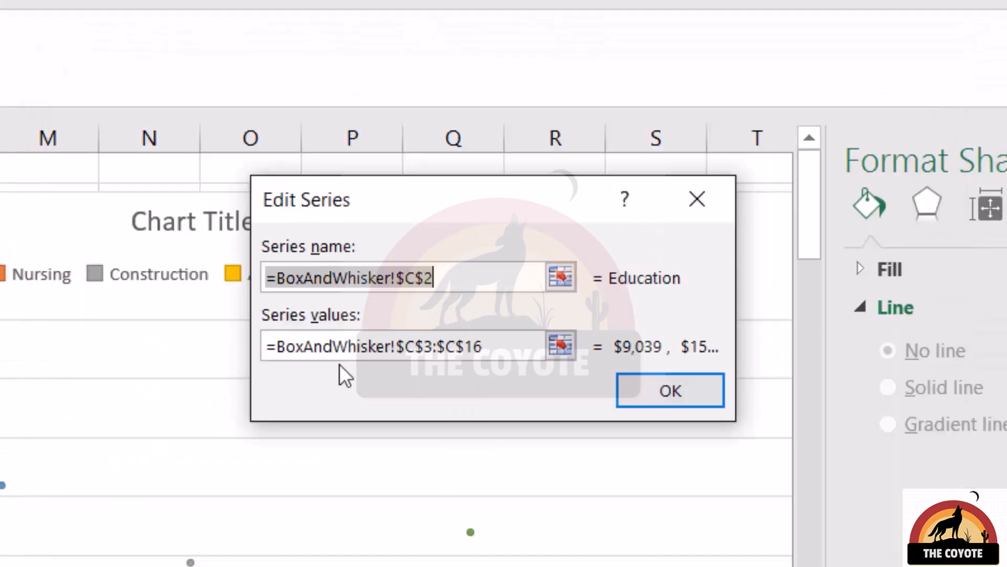
click(670, 390)
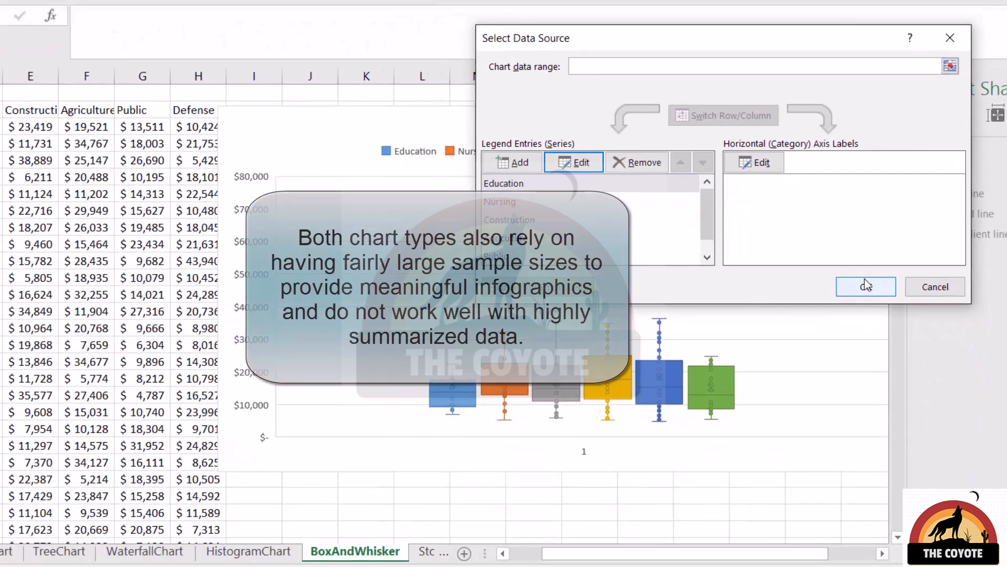
click(865, 286)
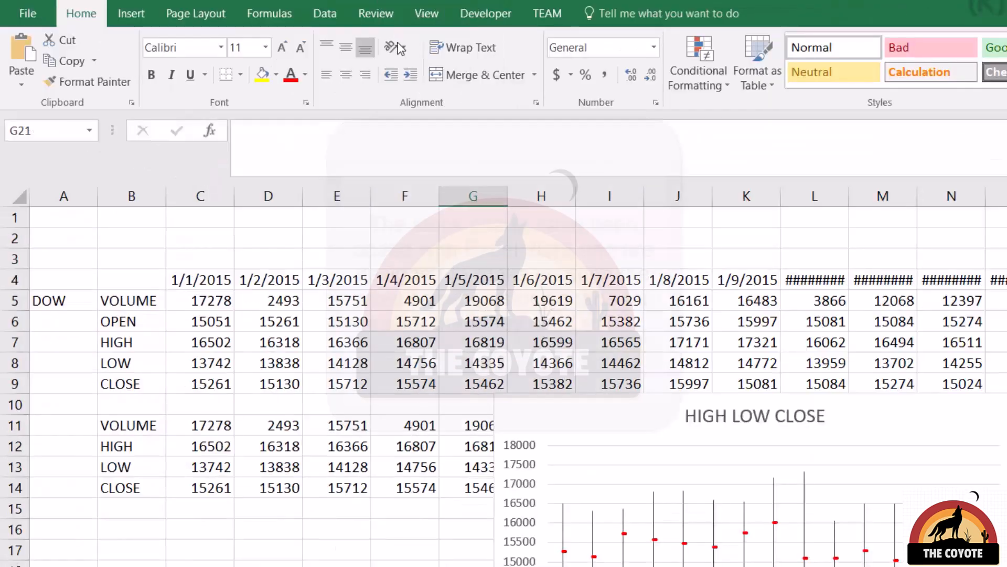
Try to insert a High-Low-Close stock chart with only the empty cell E2 selected
click(130, 16)
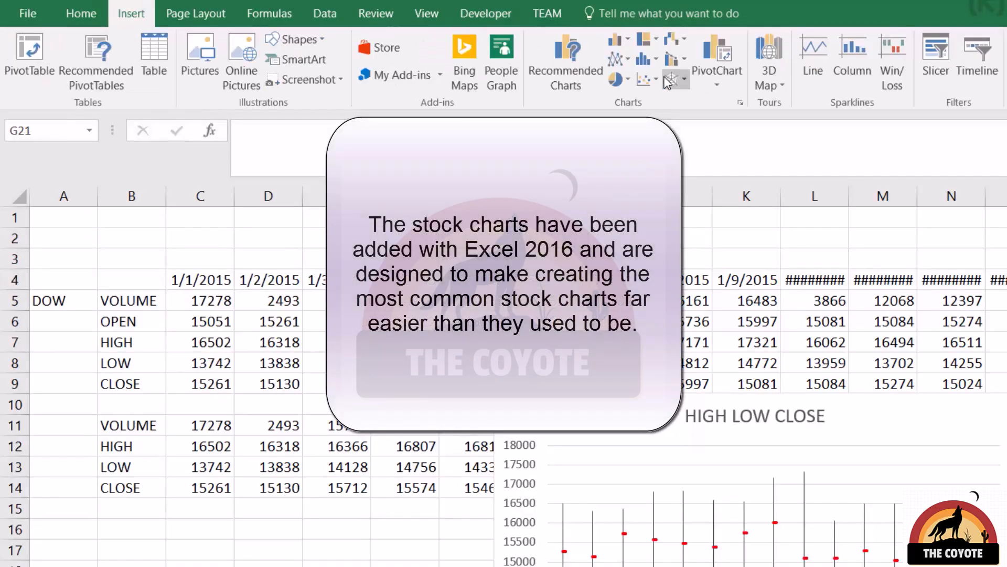
click(679, 36)
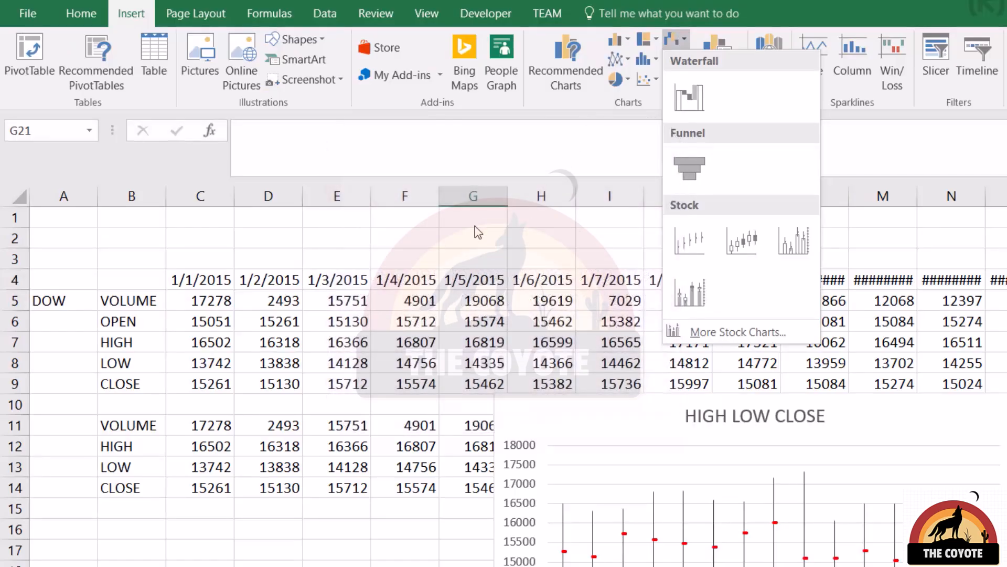
click(442, 237)
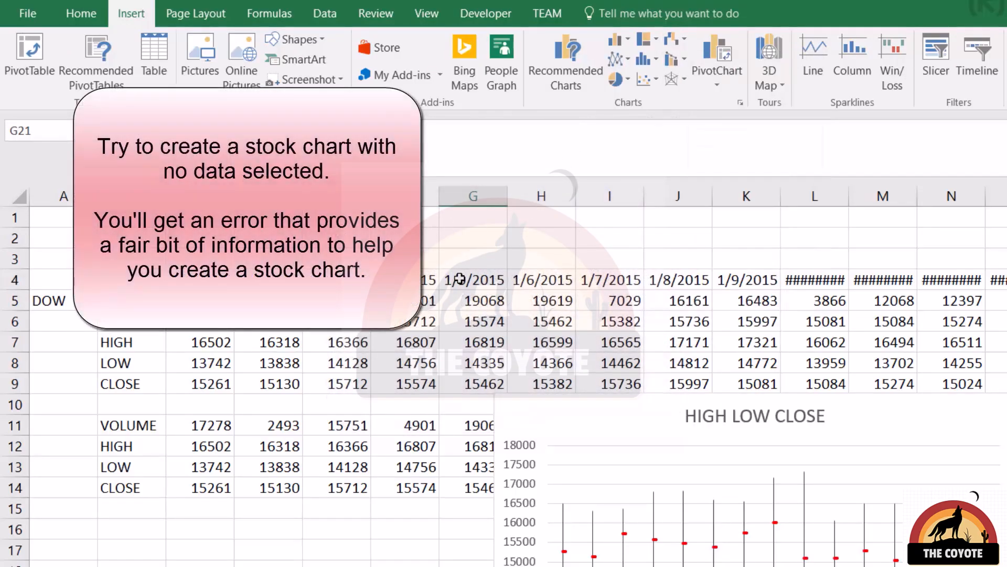
click(464, 315)
click(337, 238)
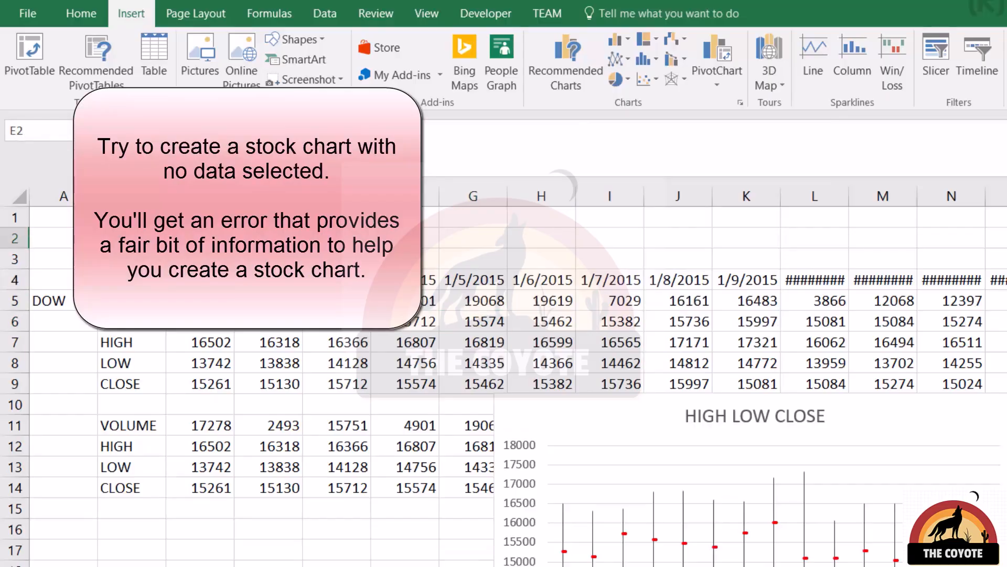
click(657, 38)
click(673, 39)
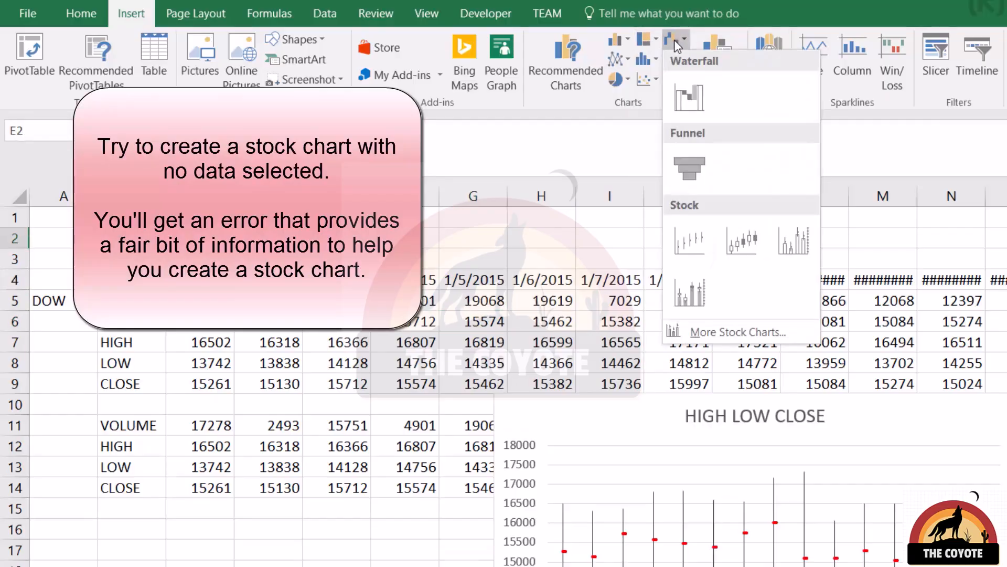
click(764, 227)
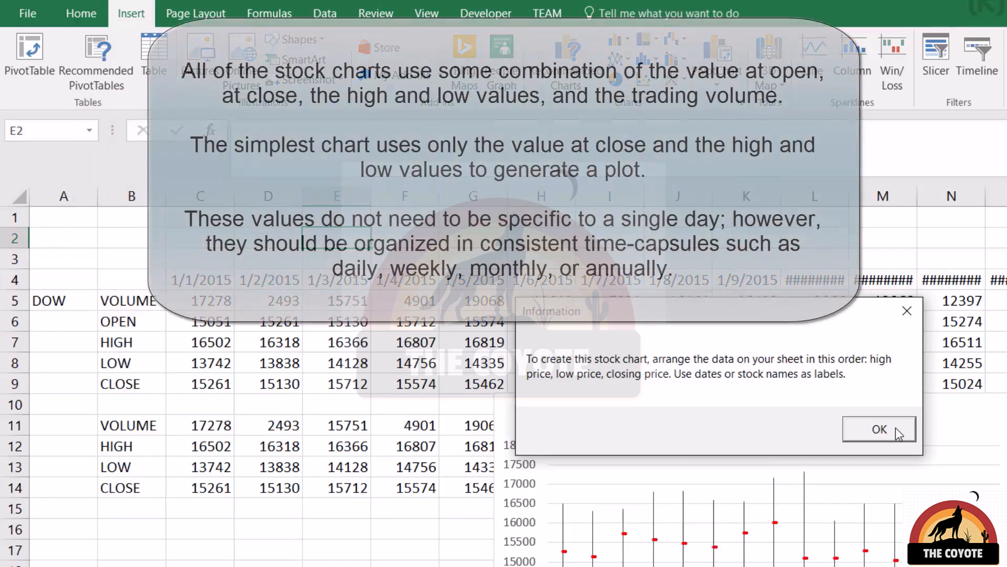
click(895, 427)
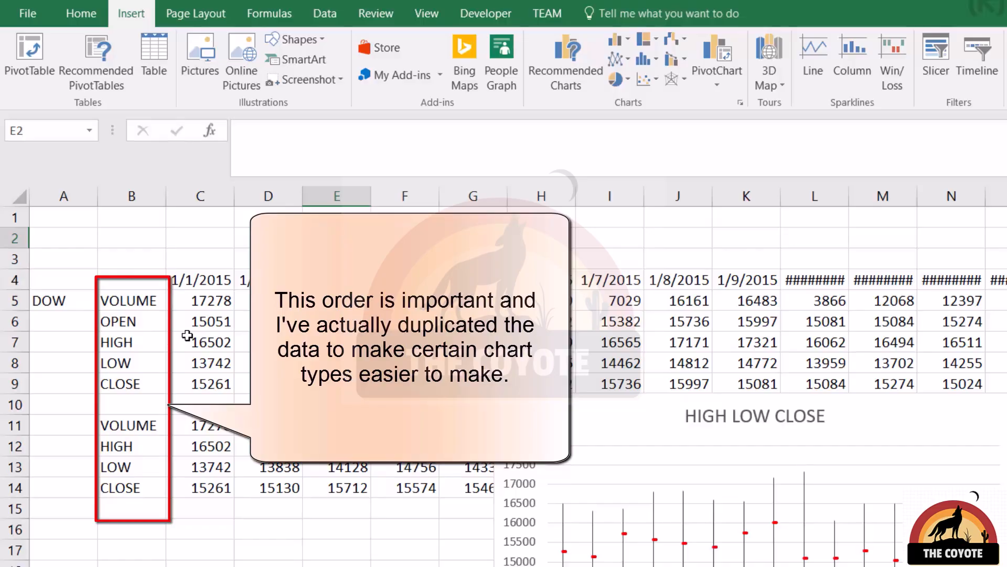
Highlight the HIGH, LOW and CLOSE rows of the DOW data one after another to review the required order
drag(153, 348, 273, 342)
drag(121, 362, 270, 363)
drag(158, 384, 260, 382)
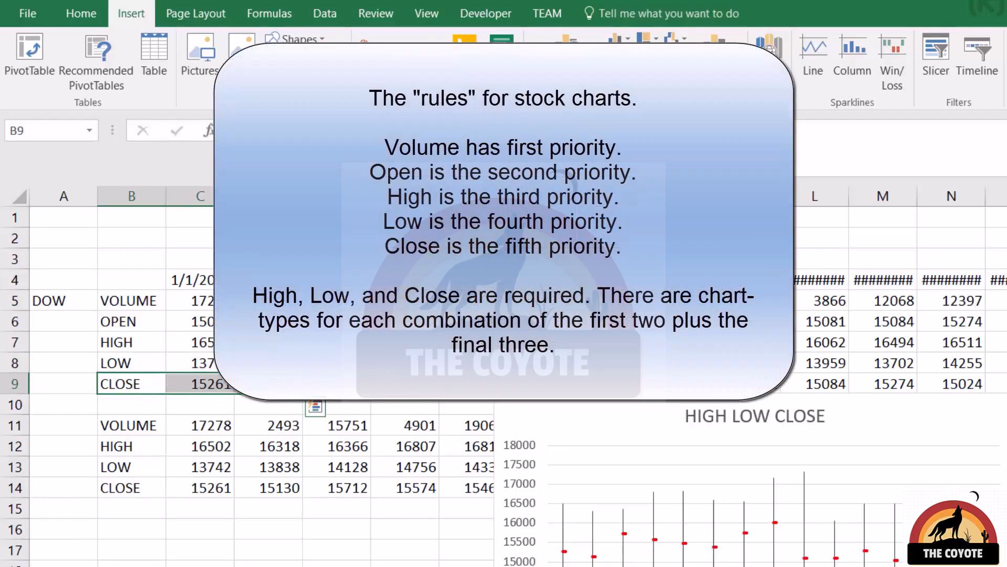
click(268, 364)
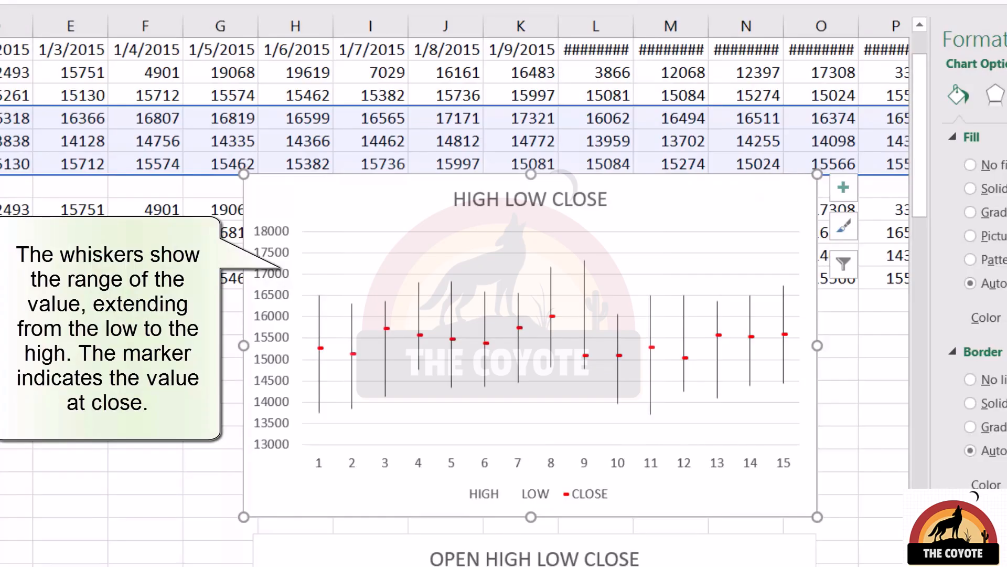
Examine the close markers and the high-low lines of the HIGH LOW CLOSE stock chart
click(318, 349)
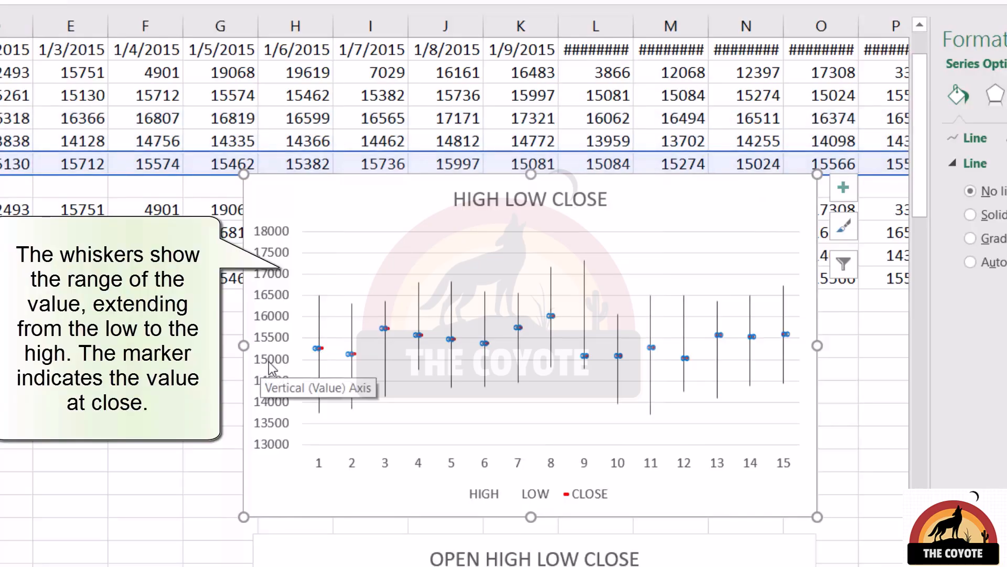
click(325, 359)
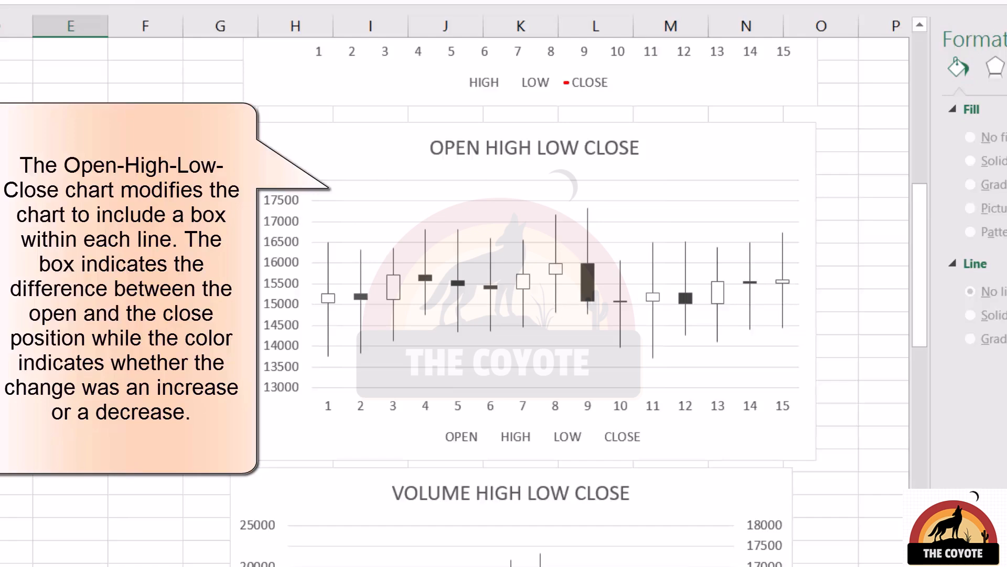
Inspect the open series, up bars, close series and plot area of the OPEN HIGH LOW CLOSE chart one after another
click(393, 302)
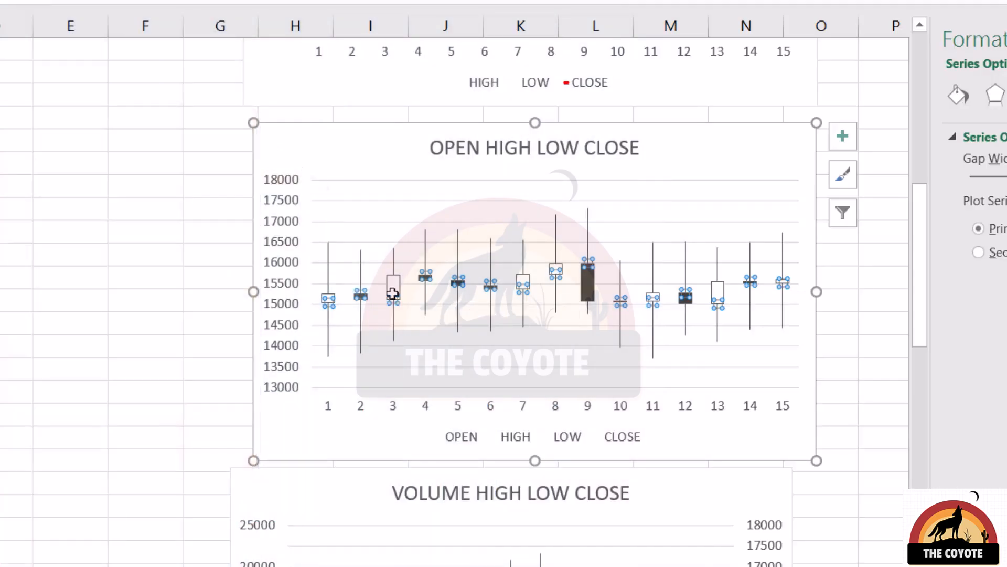
click(399, 292)
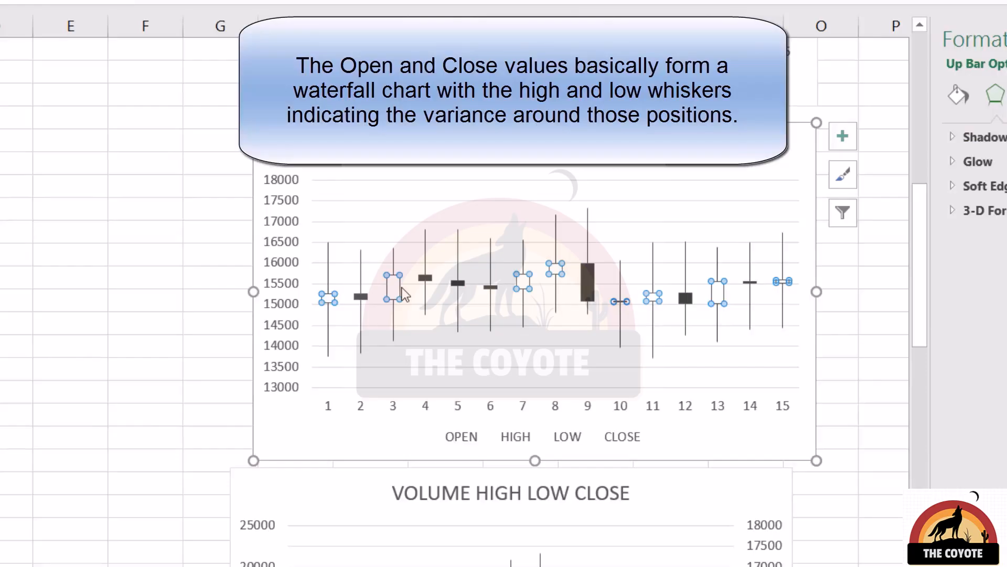
click(426, 281)
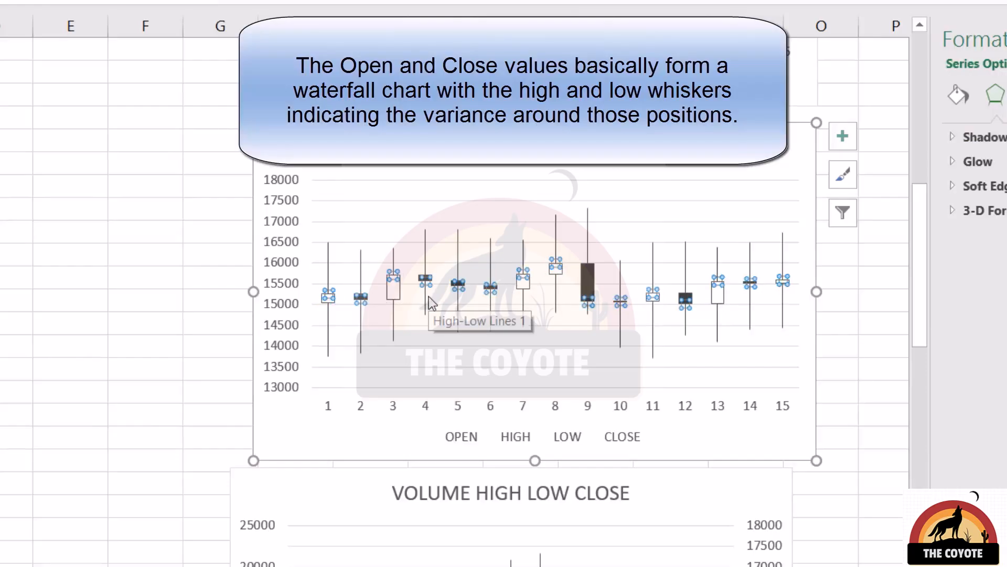
click(403, 354)
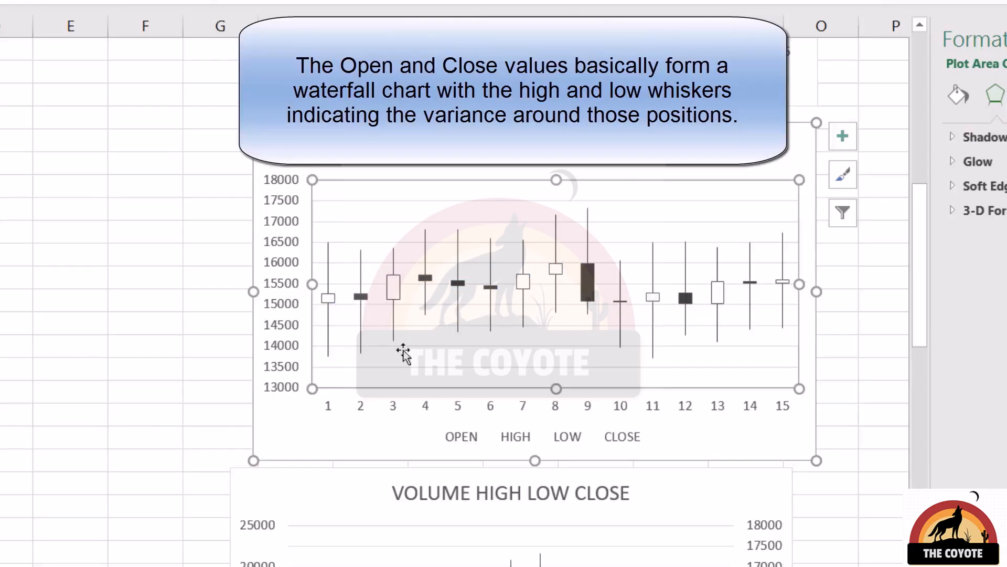
click(159, 325)
Review the VOLUME HIGH LOW CLOSE chart and select the volume columns in the VOLUME OPEN HIGH LOW CLOSE chart
scroll(159, 326, down, 3)
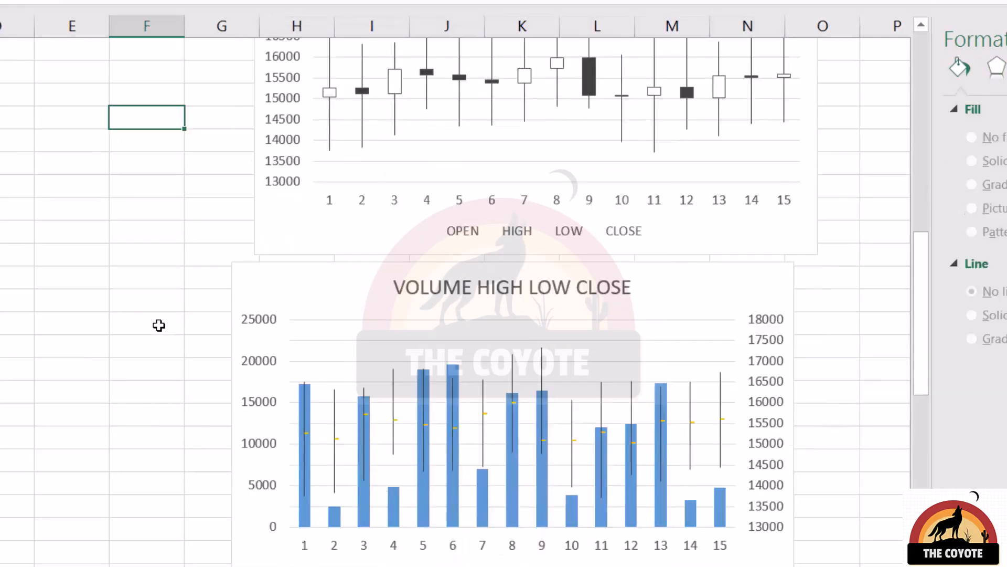
scroll(380, 288, down, 2)
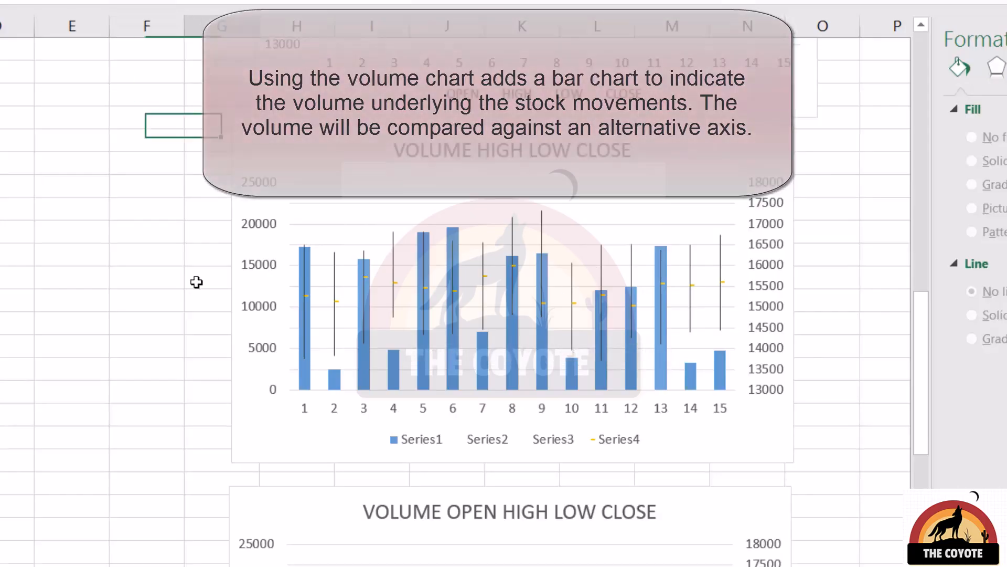
scroll(188, 277, down, 5)
scroll(187, 276, down, 1)
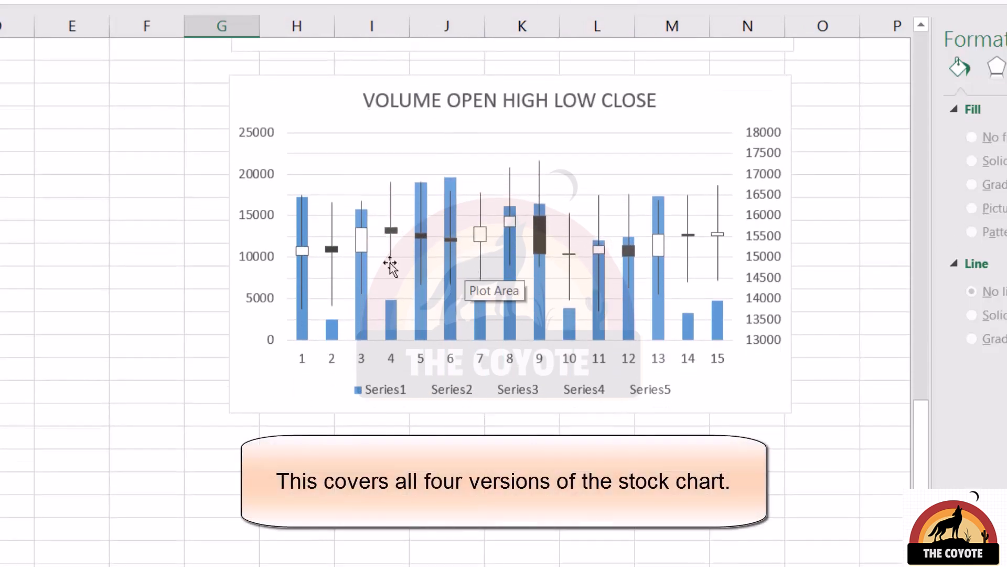
click(304, 323)
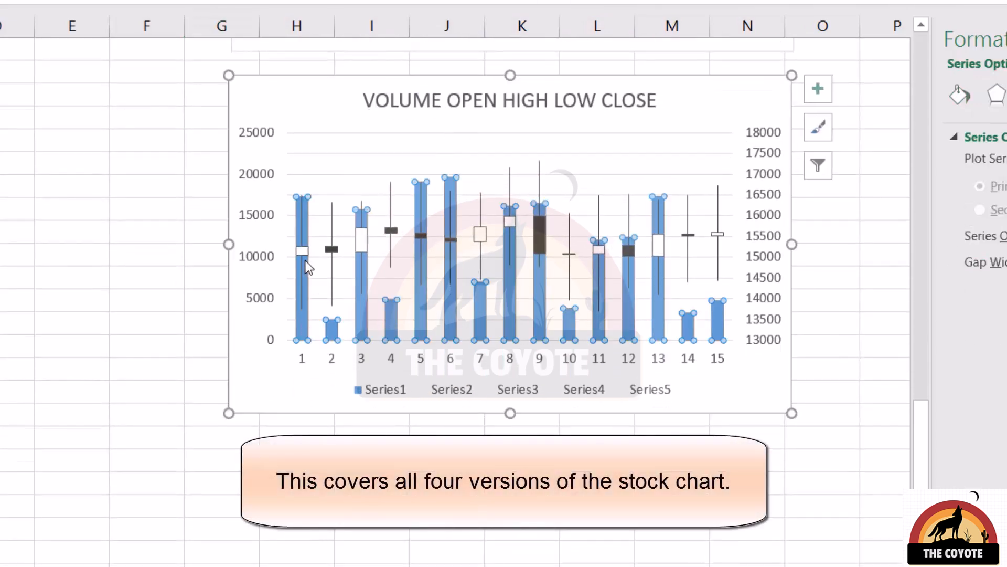